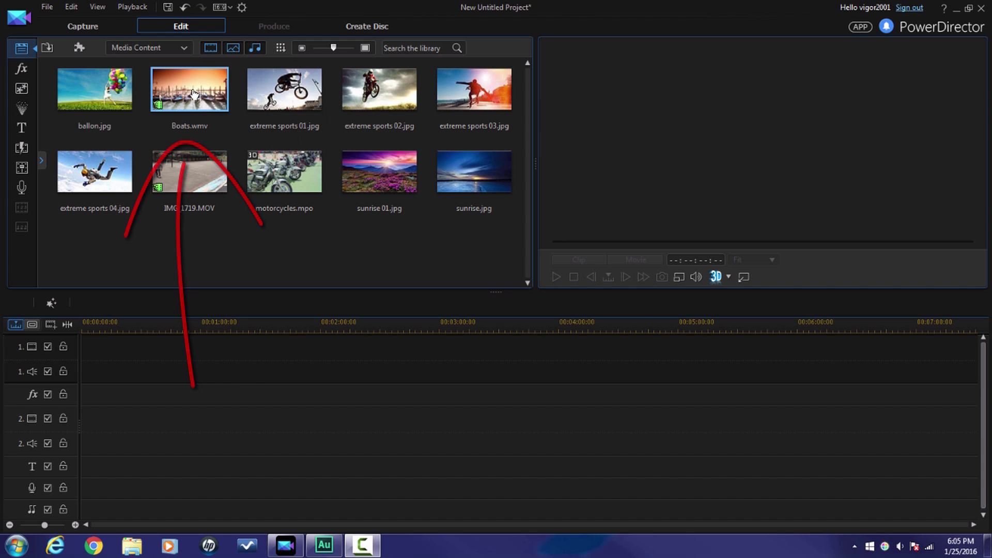
Step: Place Boats.wmv at the start of video track 1 and bring up its Power Tool settings
drag(193, 95, 101, 367)
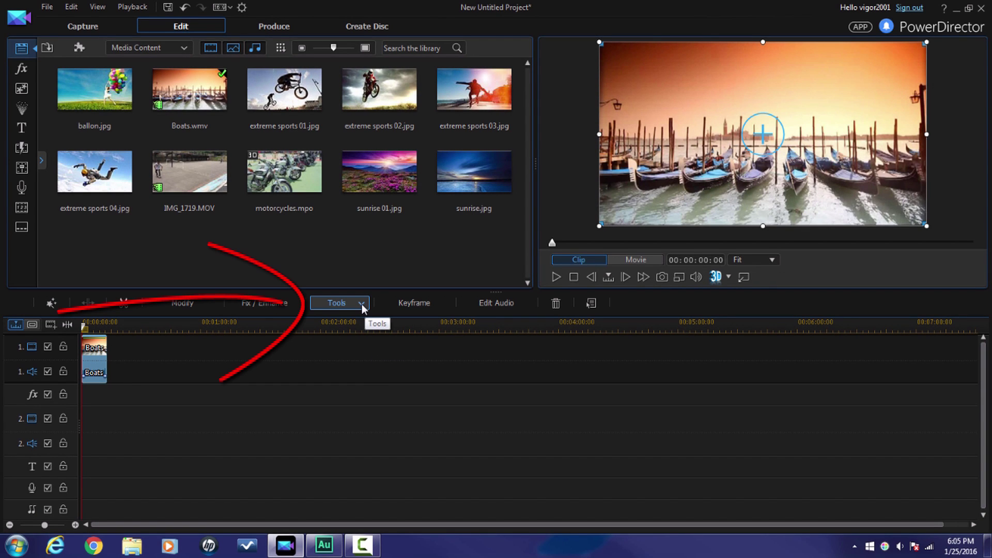
click(361, 304)
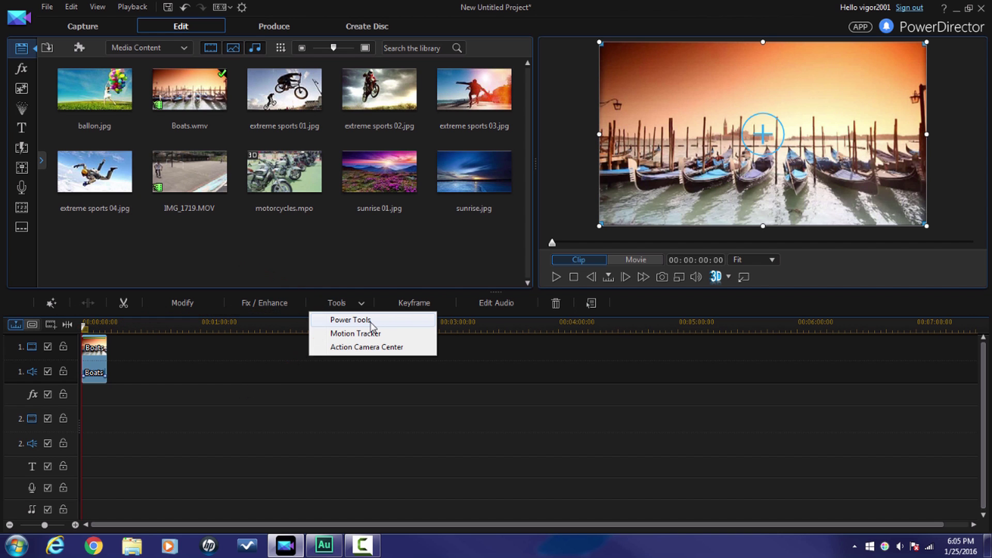
click(370, 321)
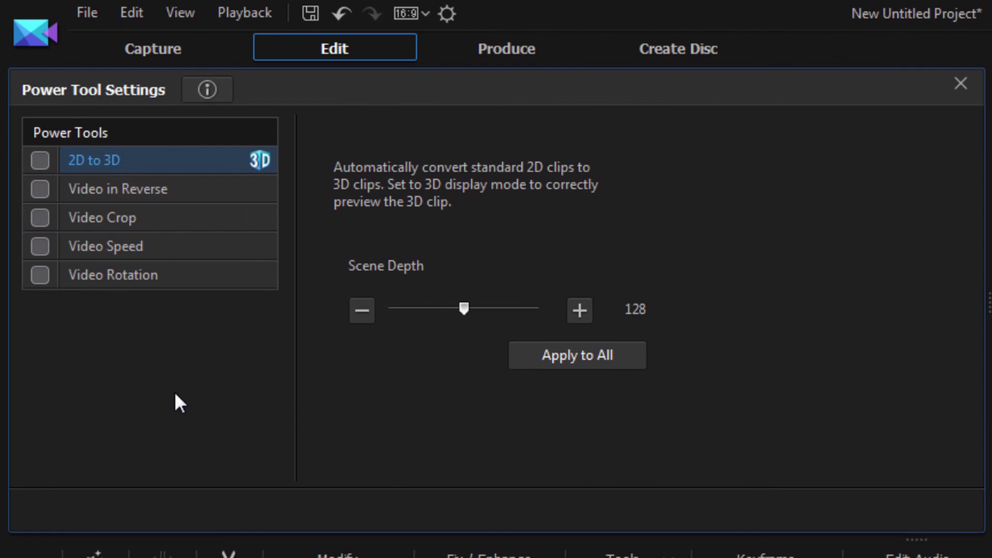
Step: Tick Video Crop for the Boats clip and launch the Crop Video editor
click(40, 217)
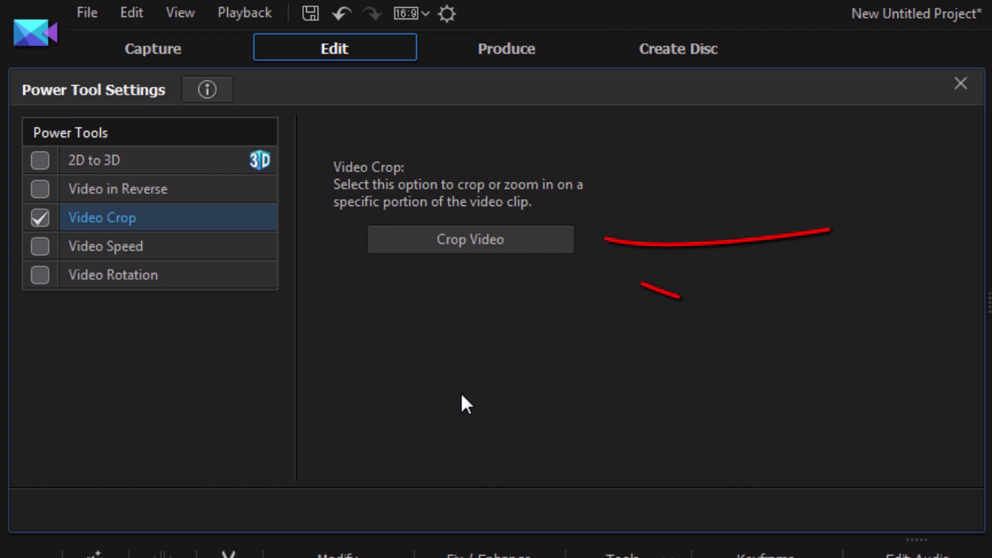
click(492, 244)
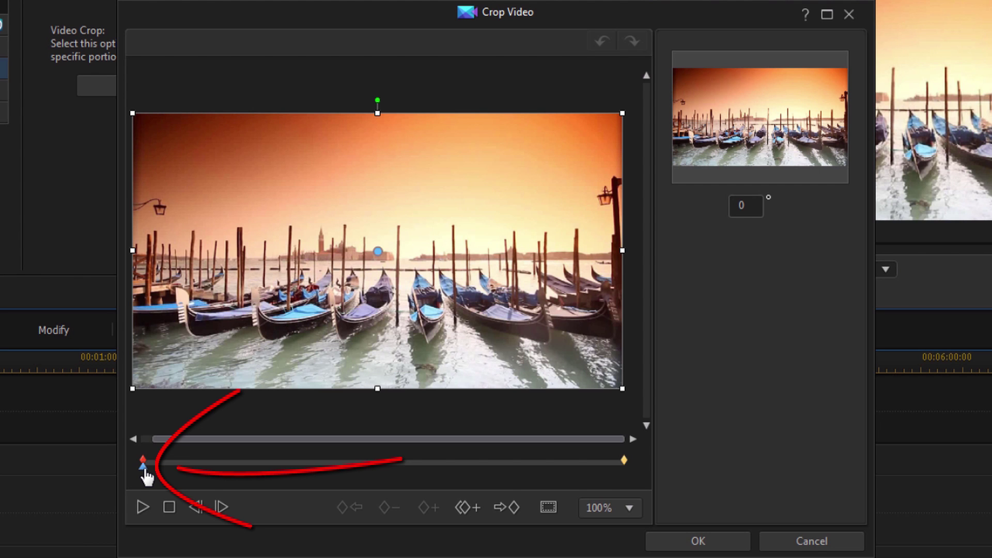
drag(145, 471, 322, 480)
drag(151, 126, 157, 128)
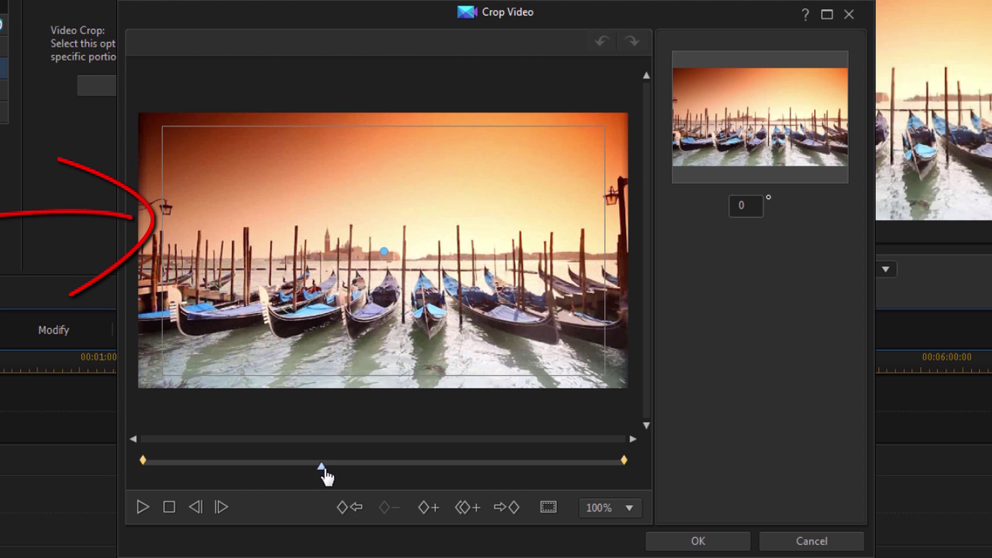
drag(325, 473, 631, 487)
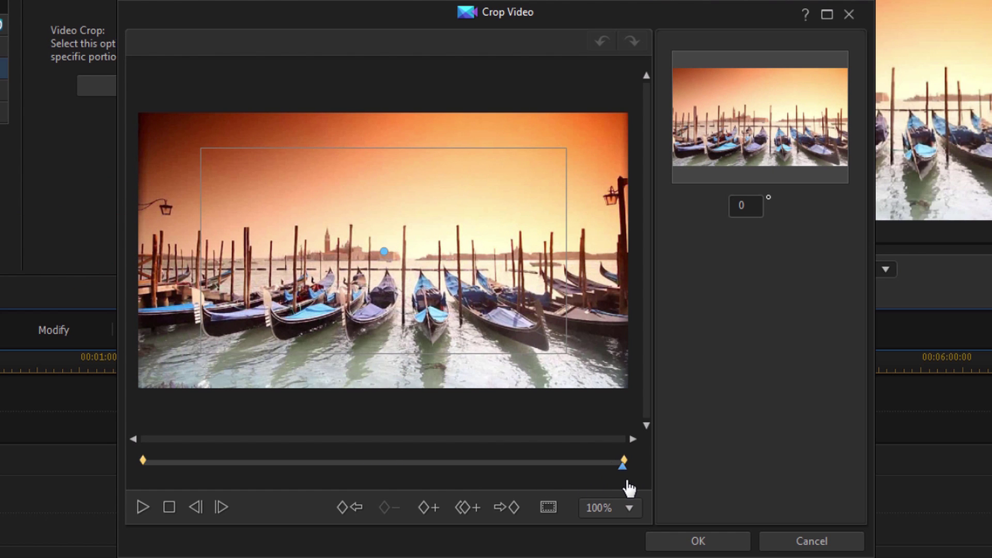
click(473, 482)
click(241, 482)
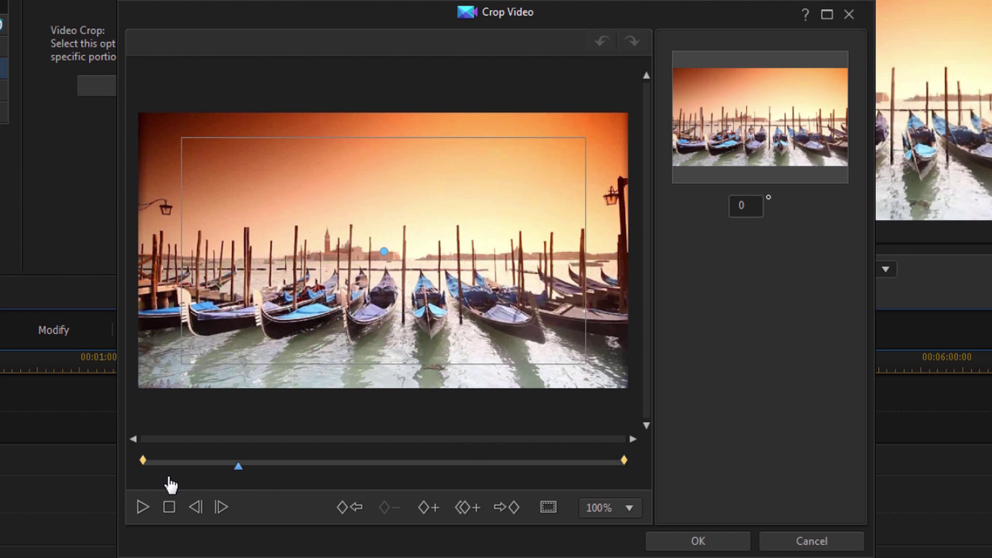
click(146, 483)
click(138, 482)
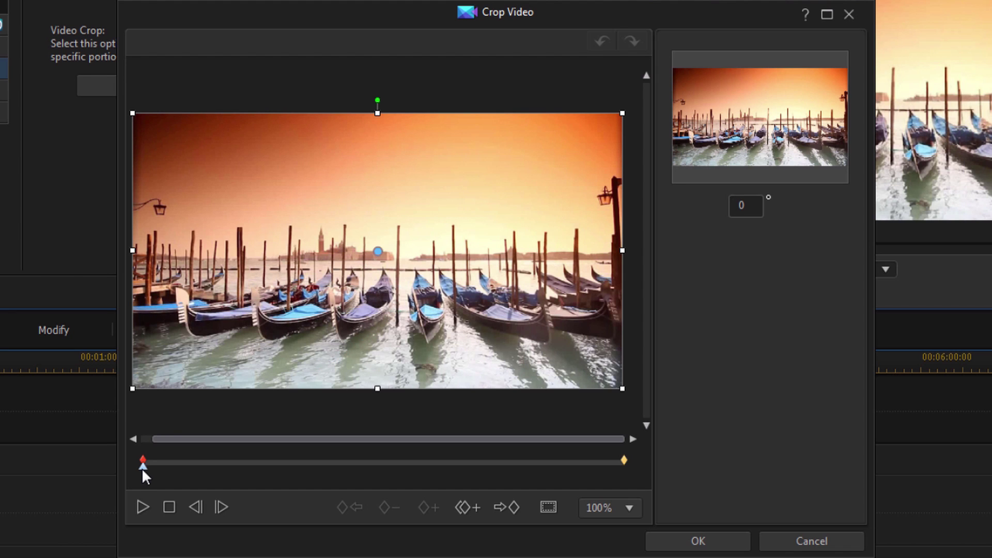
drag(143, 470, 307, 485)
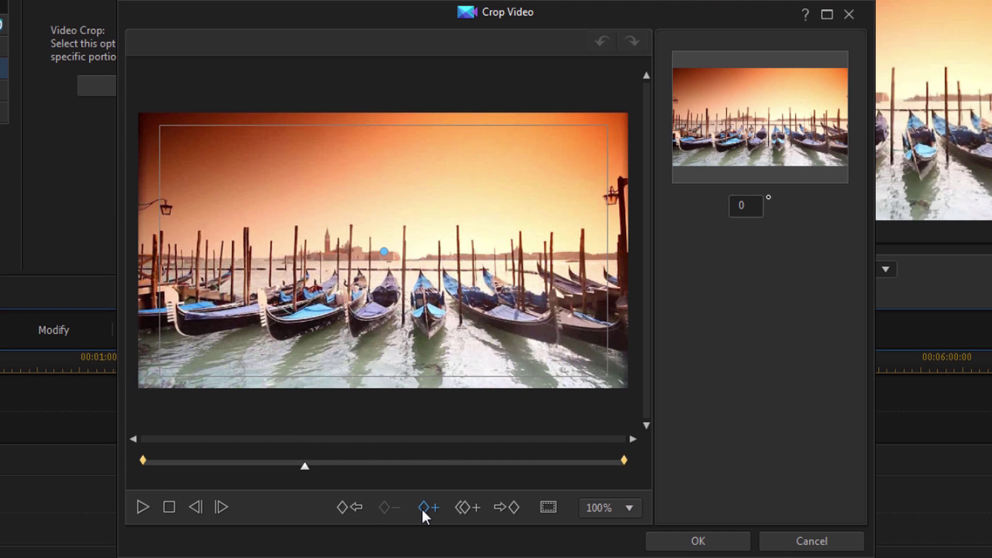
Step: Add a keyframe about a third into the clip, cropping tightly on the central gondola
click(425, 507)
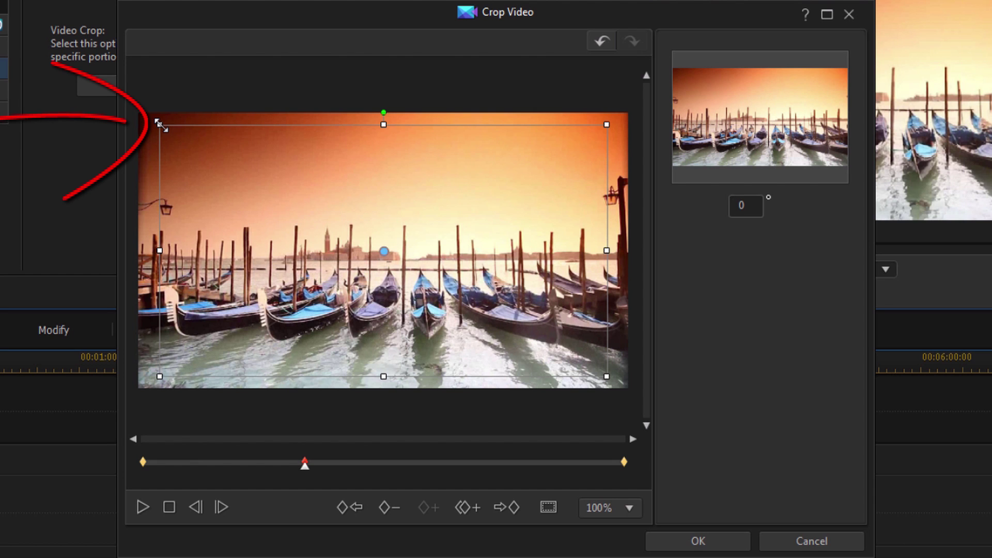
drag(159, 124, 286, 196)
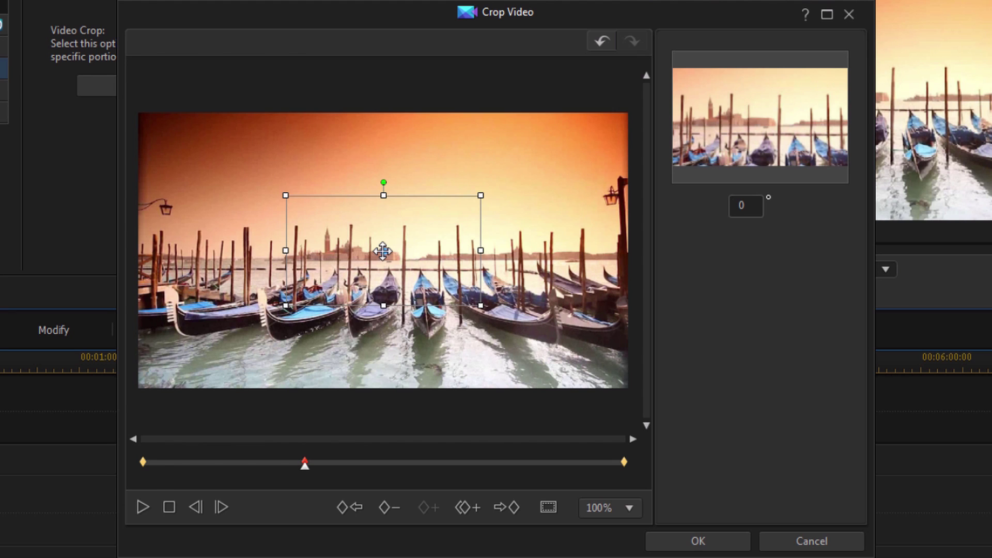
drag(383, 251, 423, 296)
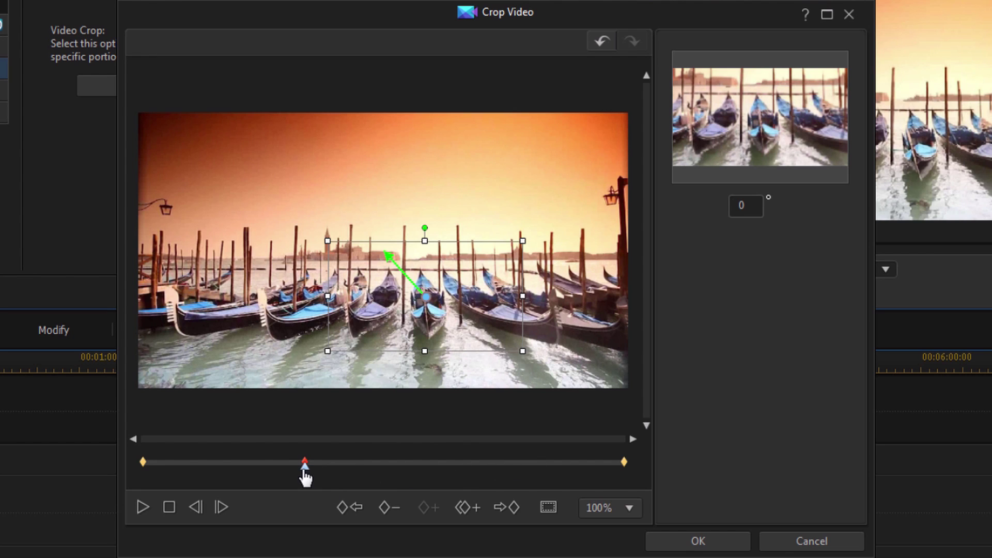
click(351, 467)
Step: Duplicate the tight gondola crop to a later keyframe between the zoom and the clip's end
drag(356, 474, 656, 486)
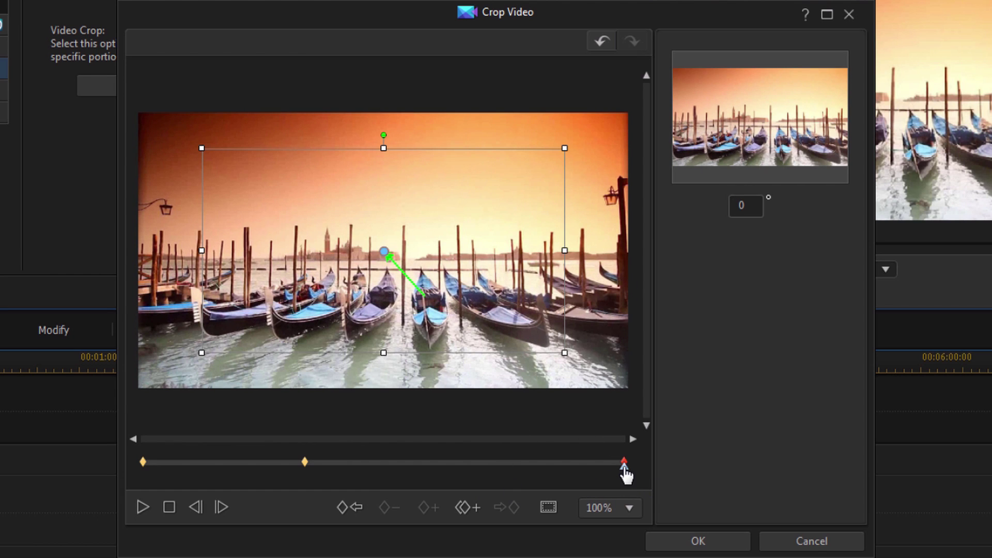
drag(503, 470, 452, 485)
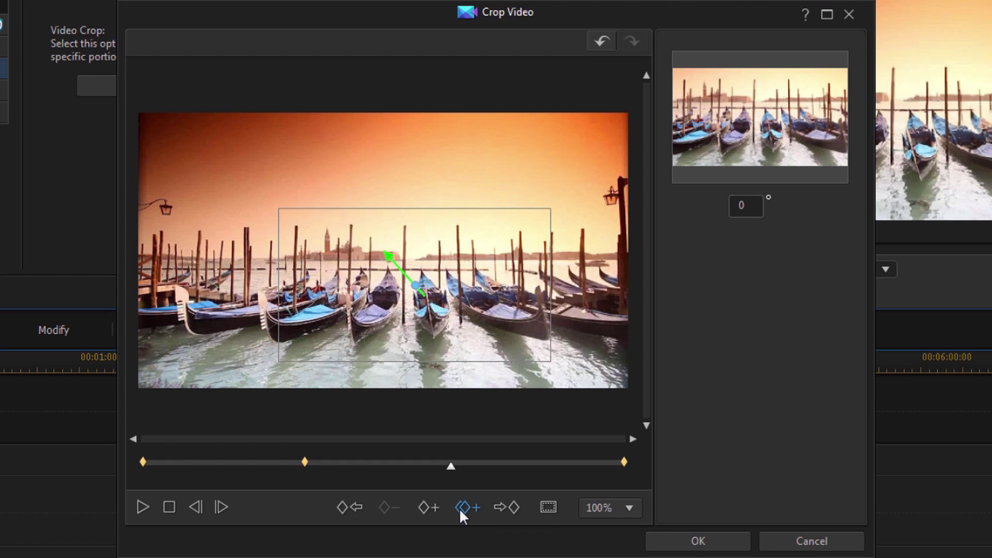
click(460, 511)
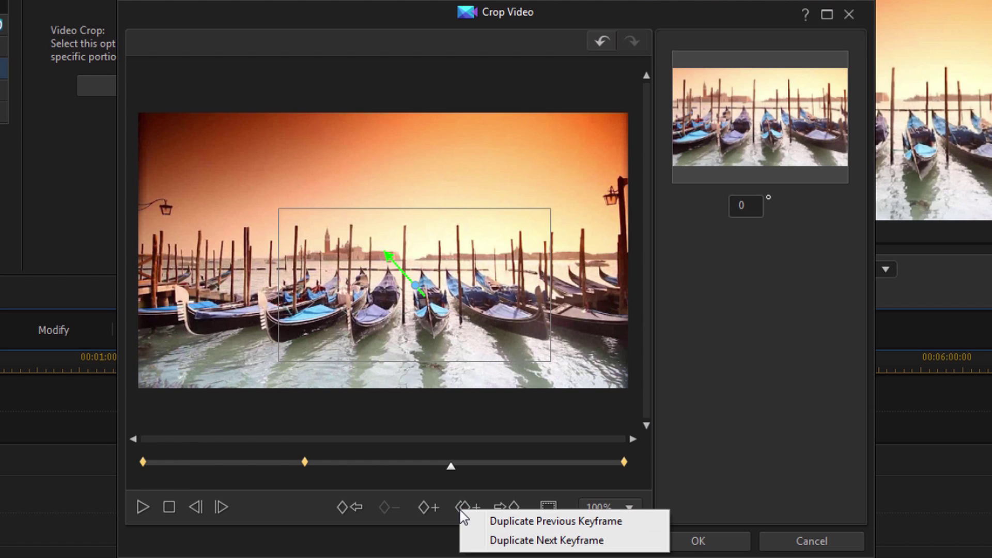
click(550, 520)
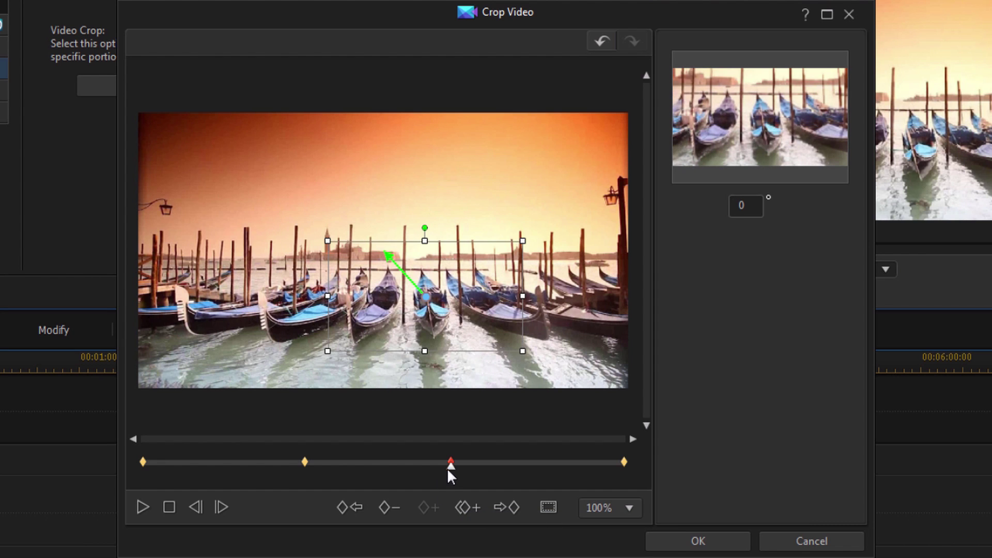
Step: Scrub across the keyframes to preview the crop zooming in on the gondola and back out
click(359, 480)
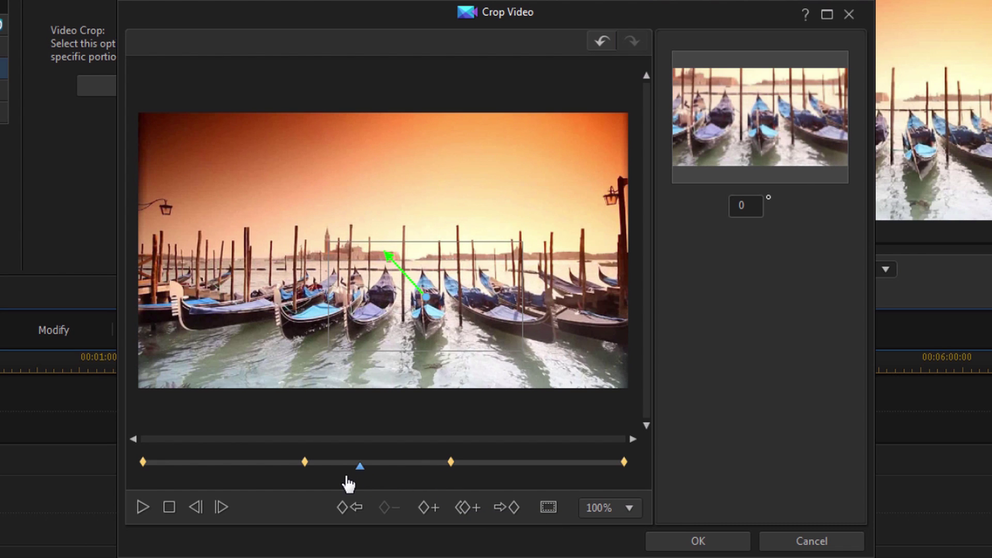
click(328, 479)
click(305, 479)
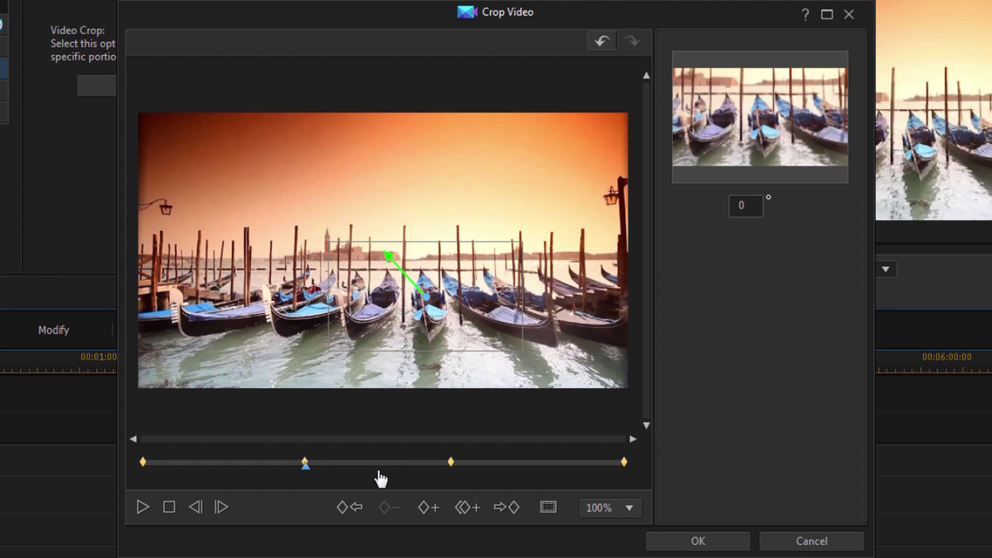
click(390, 479)
click(422, 479)
click(450, 471)
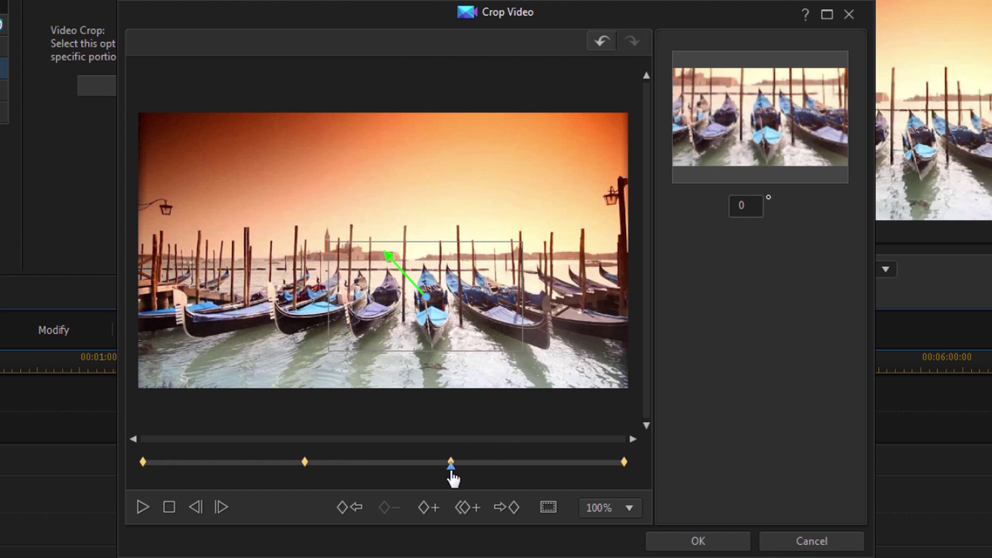
click(530, 479)
click(599, 480)
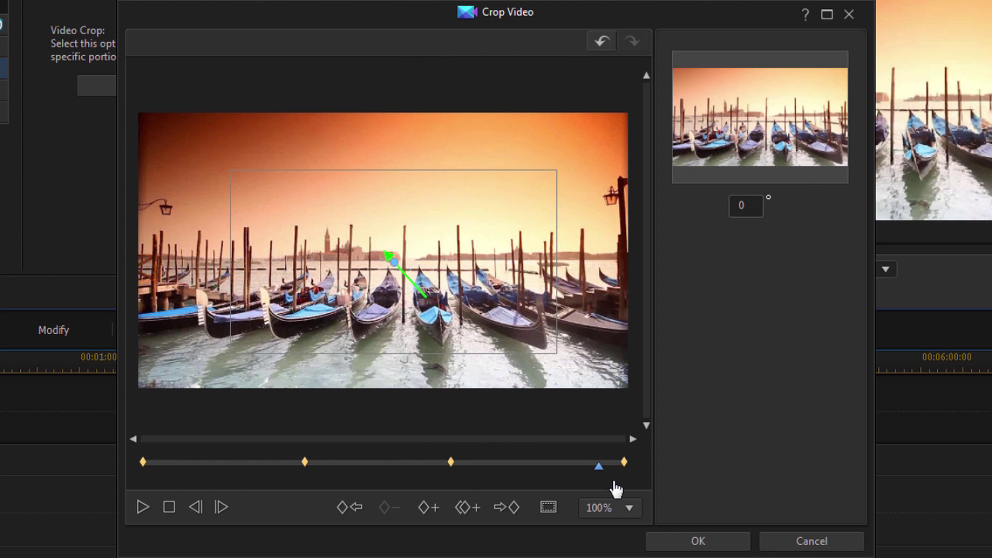
click(620, 483)
Step: Set the playhead near the clip's end and bring up the keyframe duplication options
click(530, 488)
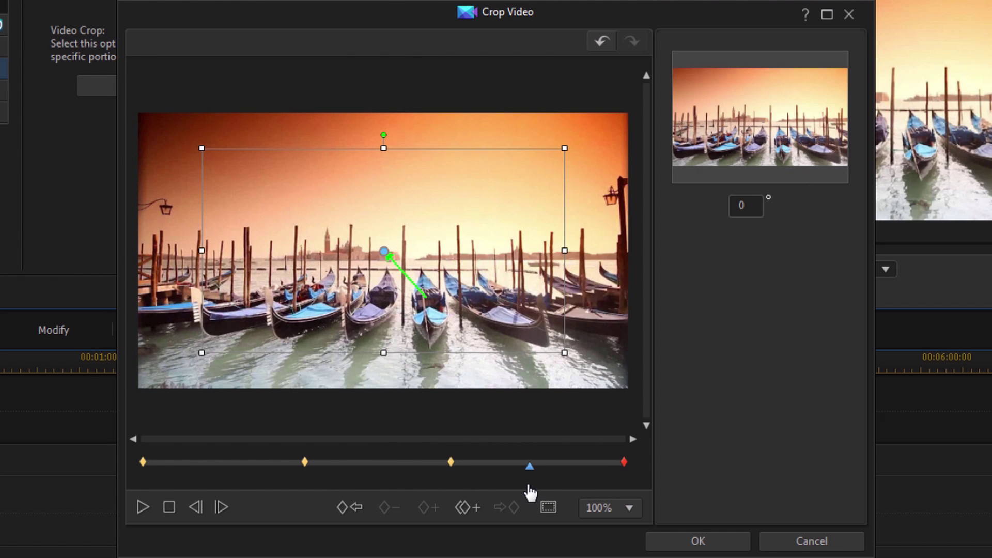
click(533, 485)
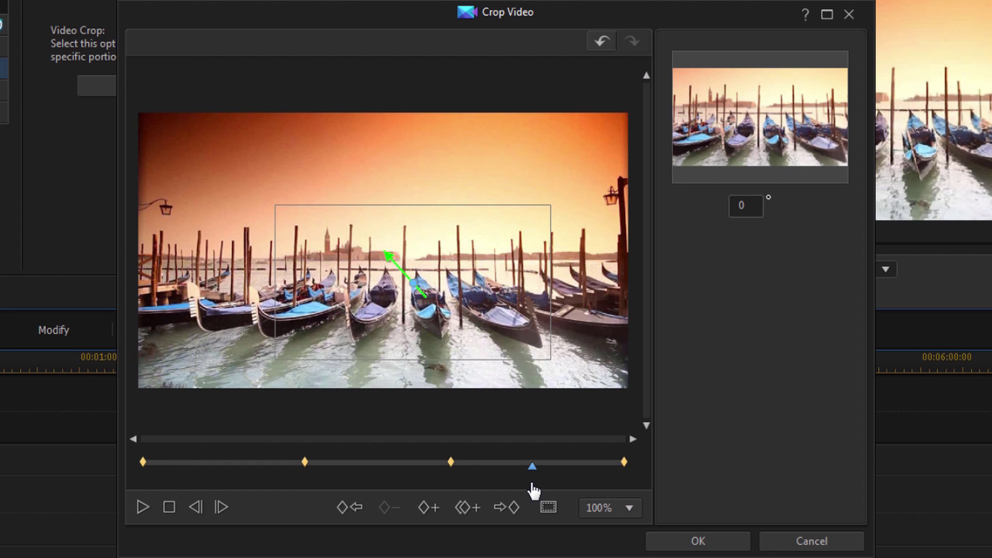
click(568, 483)
click(542, 488)
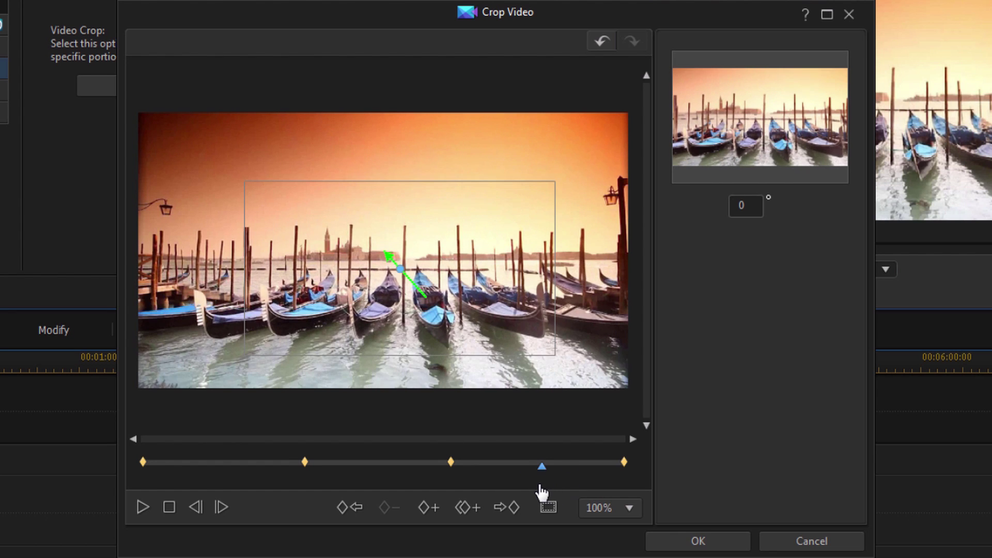
click(536, 491)
click(550, 488)
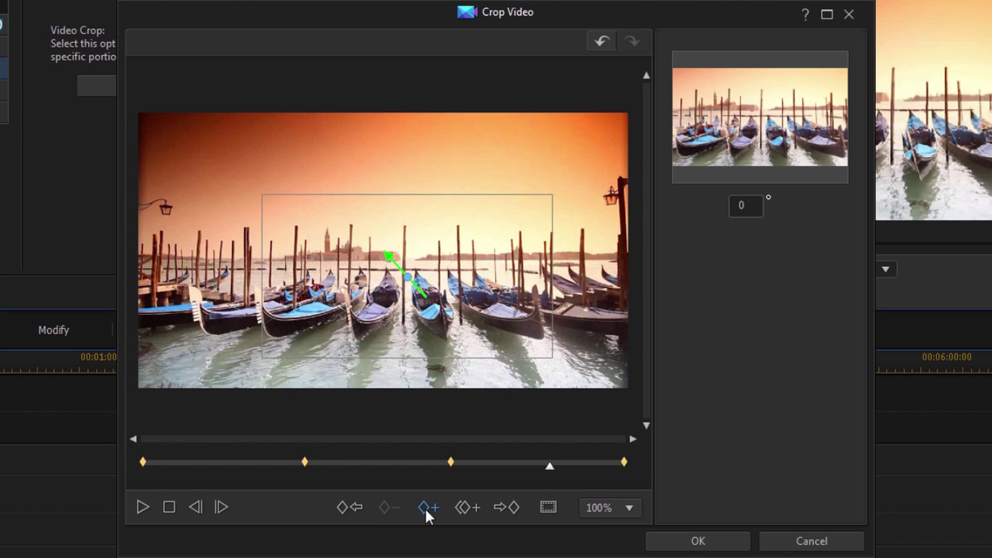
click(463, 505)
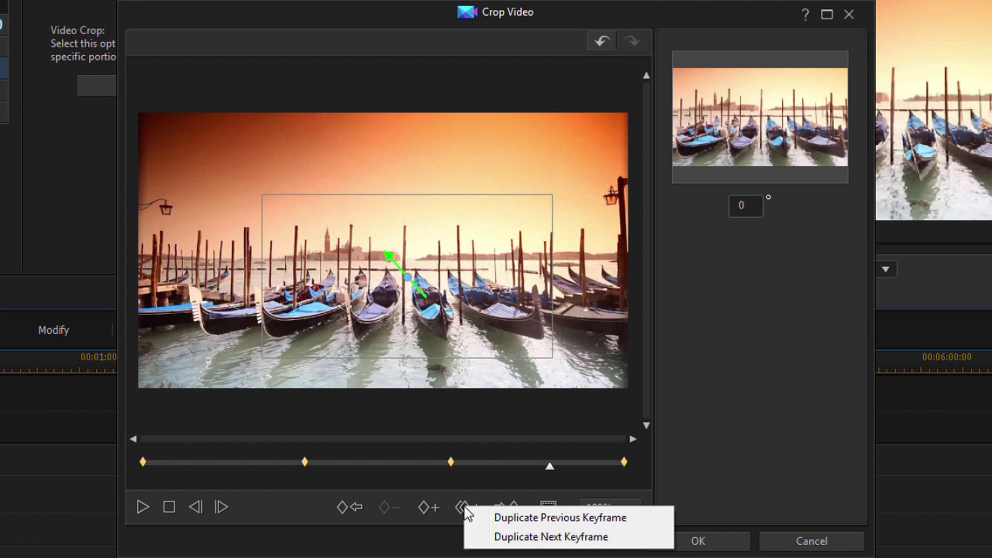
Step: Add a near-end keyframe copied from the next one, widening its crop to the full frame
click(532, 537)
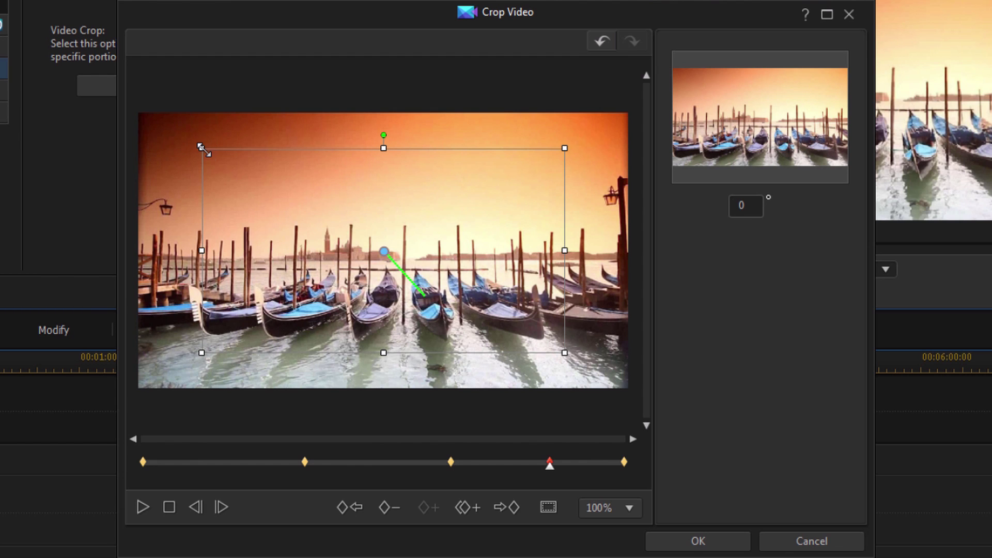
drag(204, 150, 151, 130)
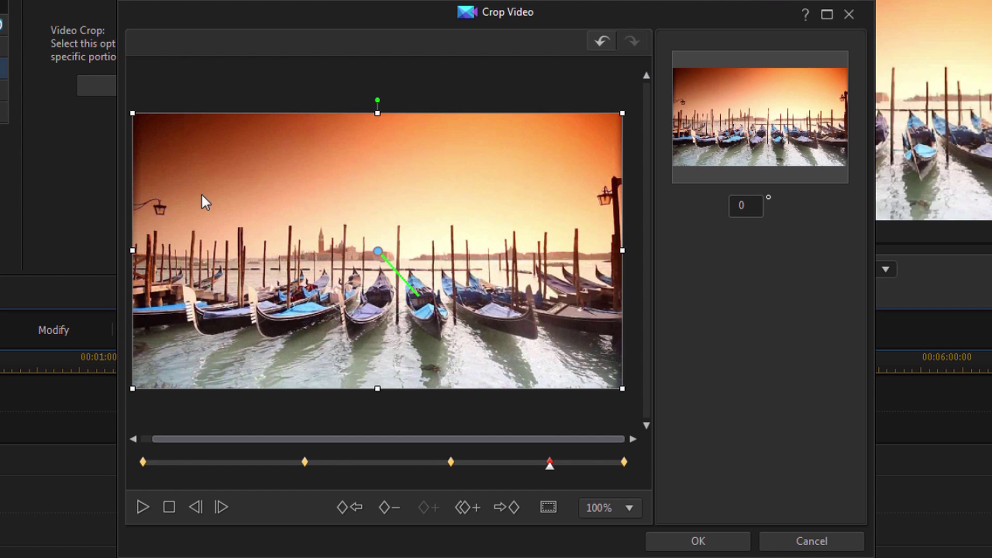
click(503, 508)
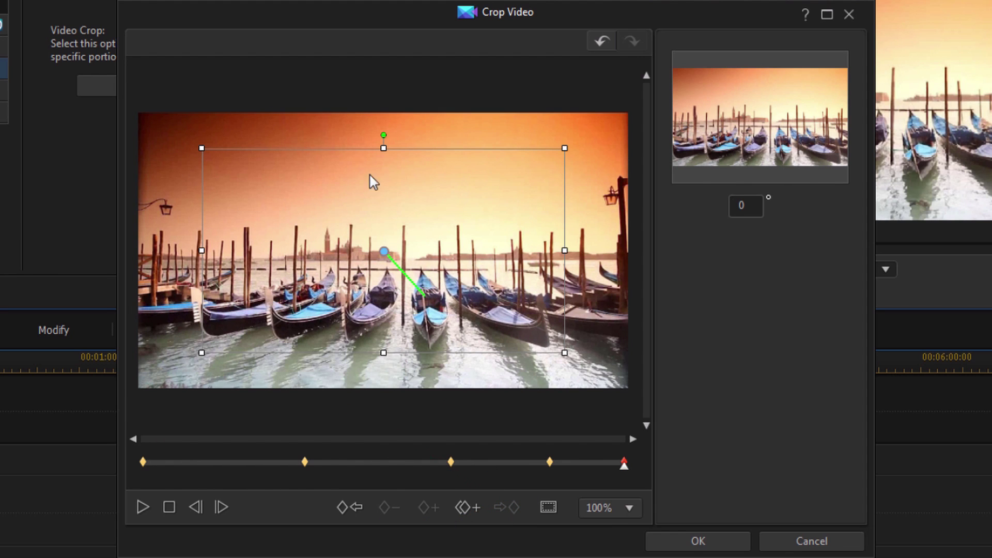
Step: Widen the final keyframe's crop to the whole frame and preview the clip from the start
drag(201, 148, 138, 112)
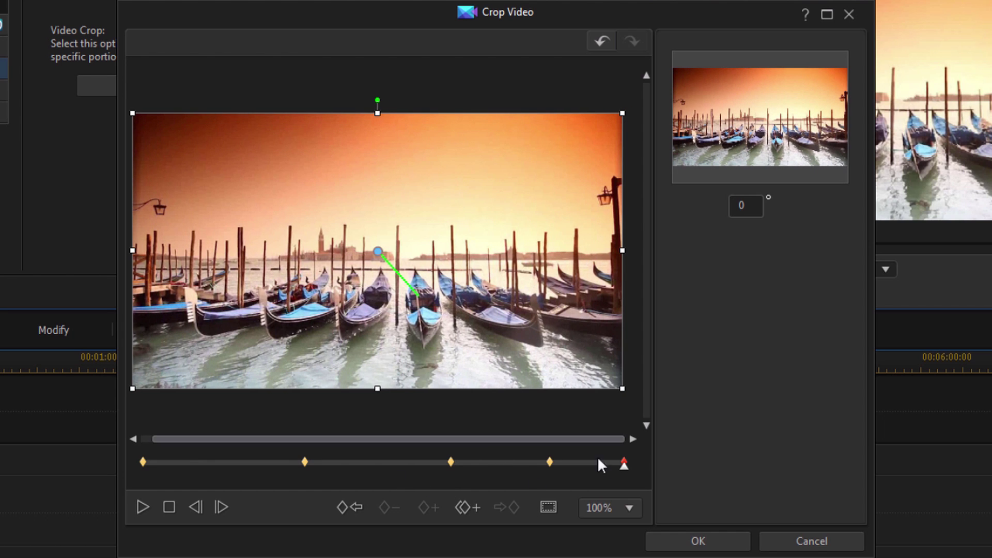
click(625, 468)
click(143, 464)
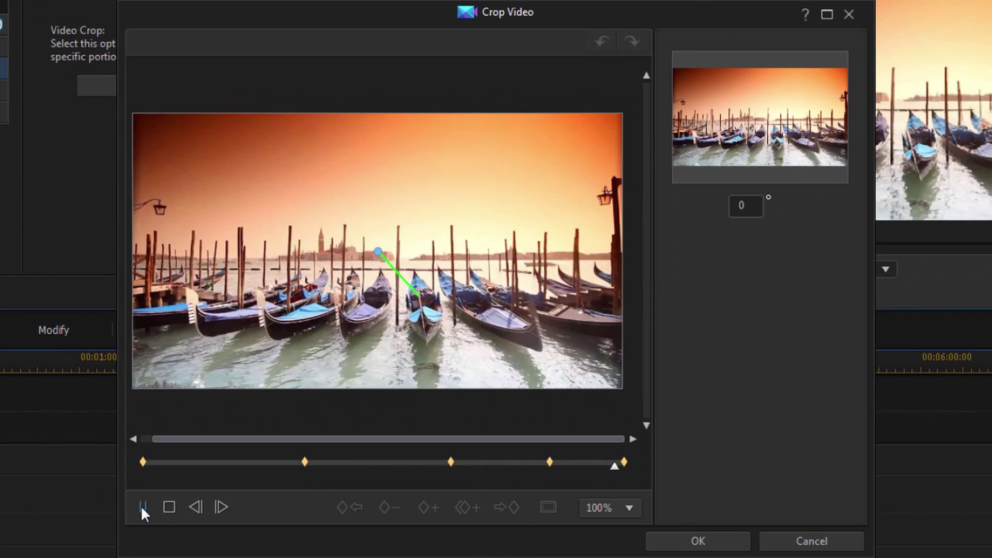
click(140, 505)
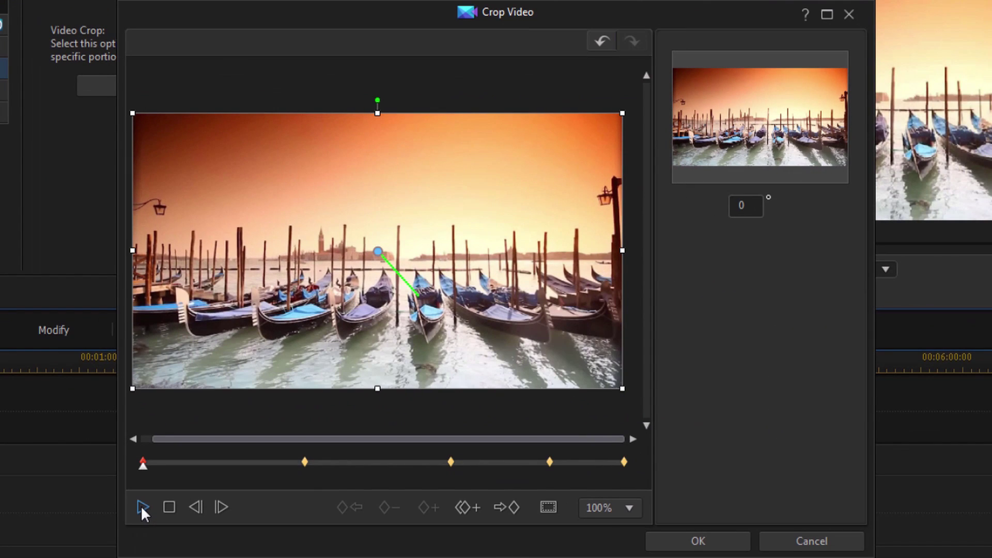
Step: Confirm the keyframed gondola crop with OK, closing the Crop Video window
click(698, 541)
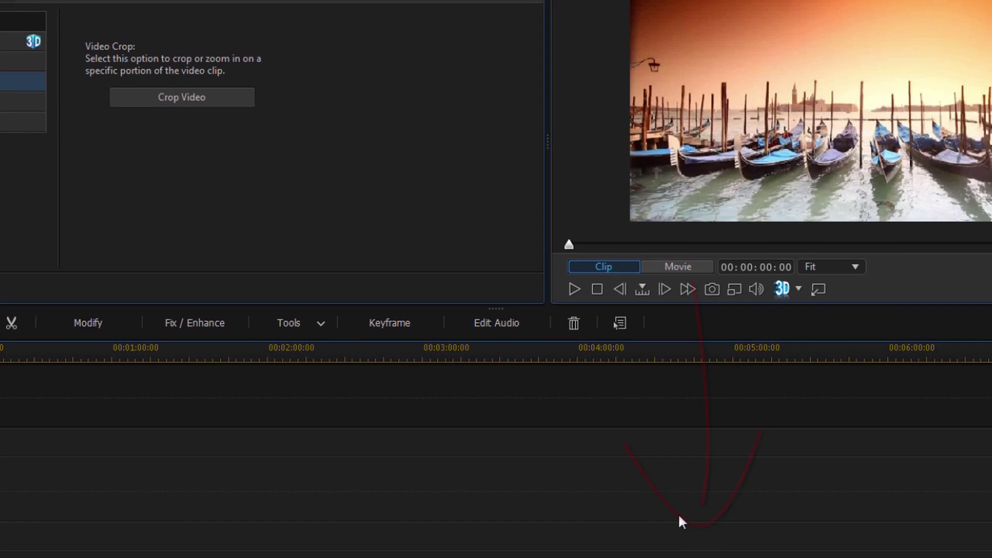